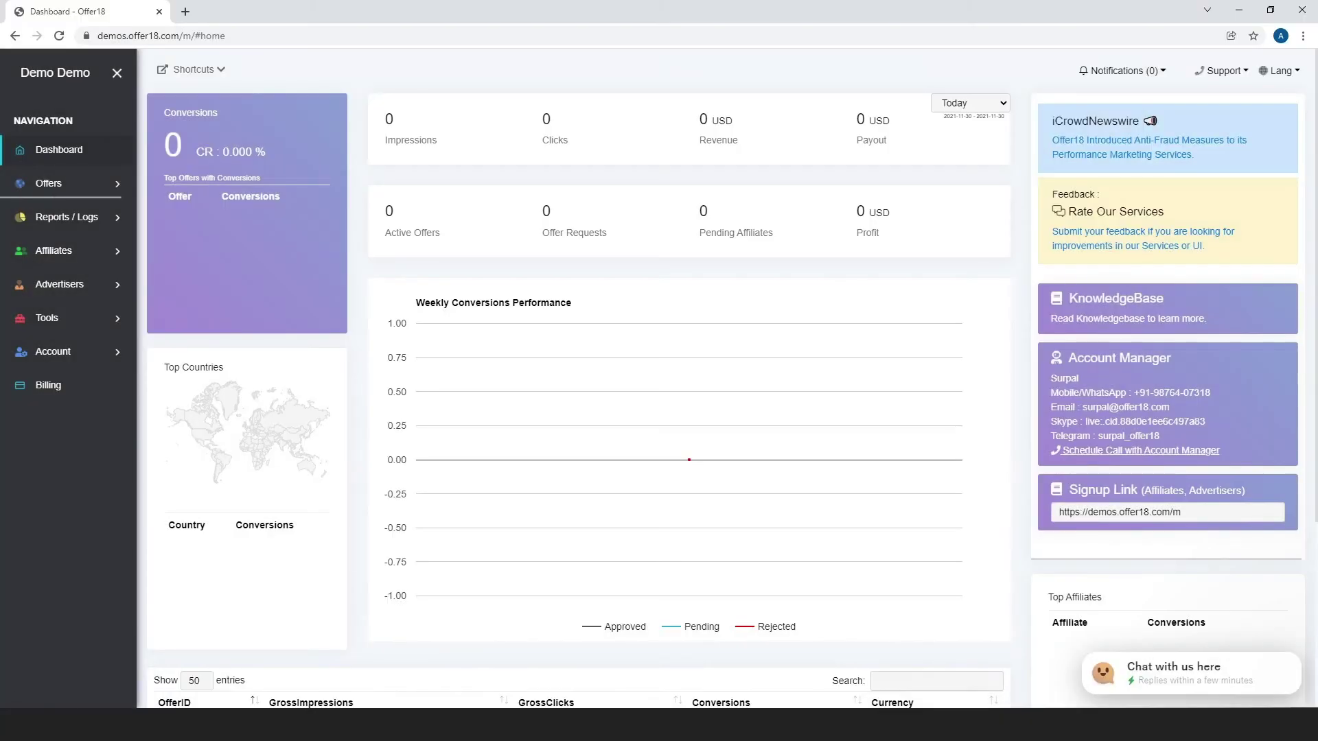
Step: Run a link test on approved offer 9240691 for iOS 13 in the United States, then close the results
click(70, 188)
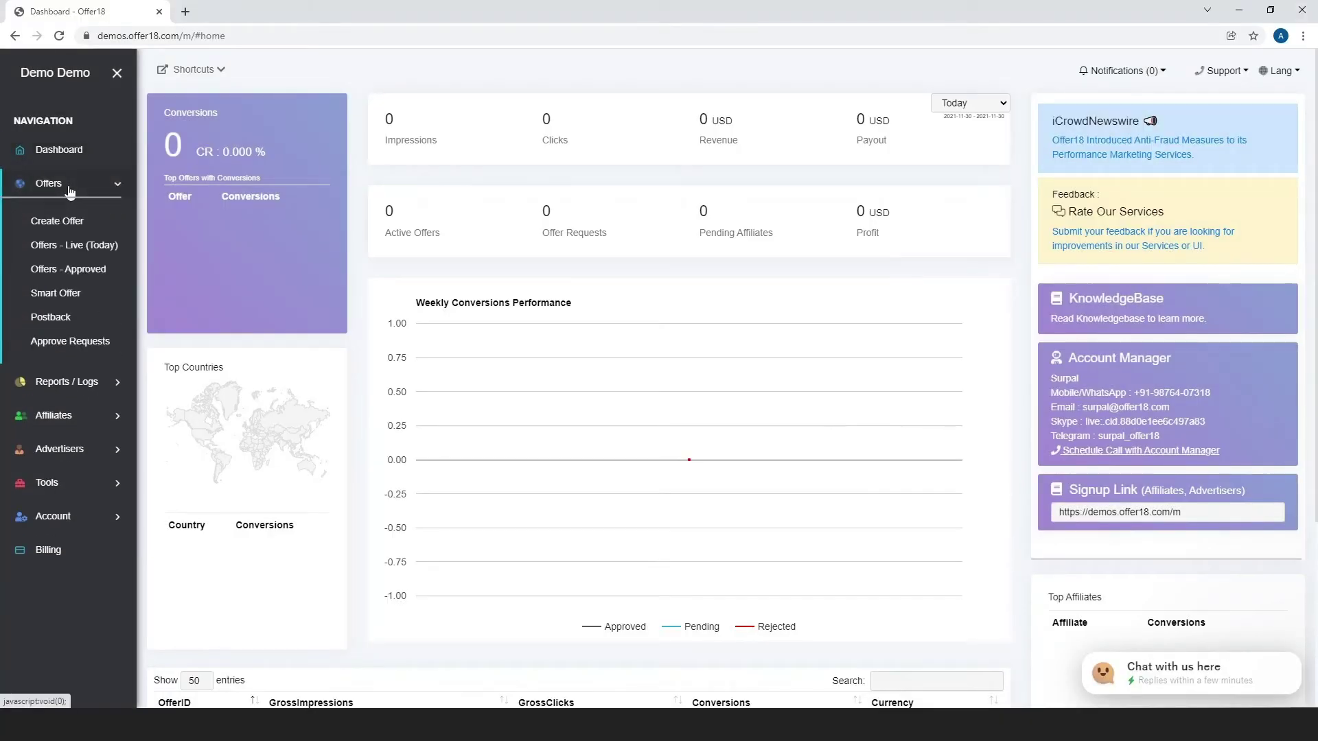
click(64, 270)
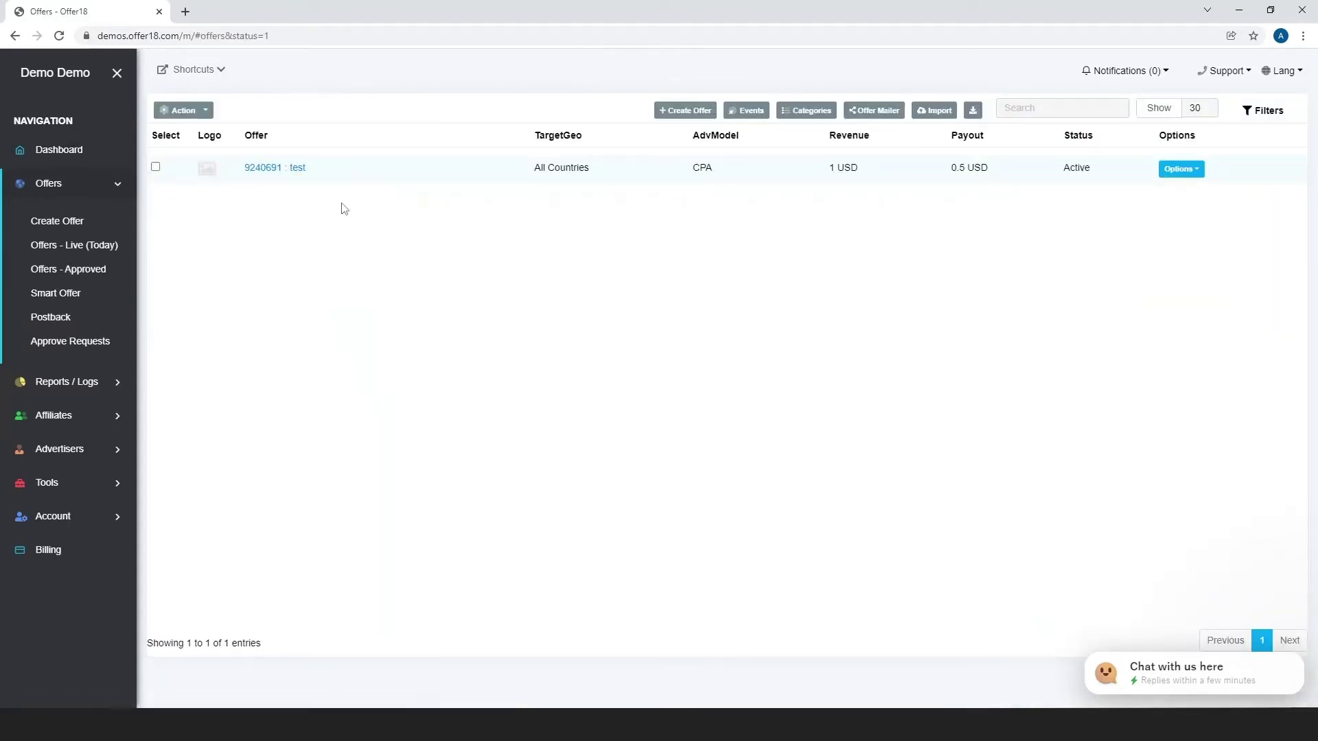
click(265, 168)
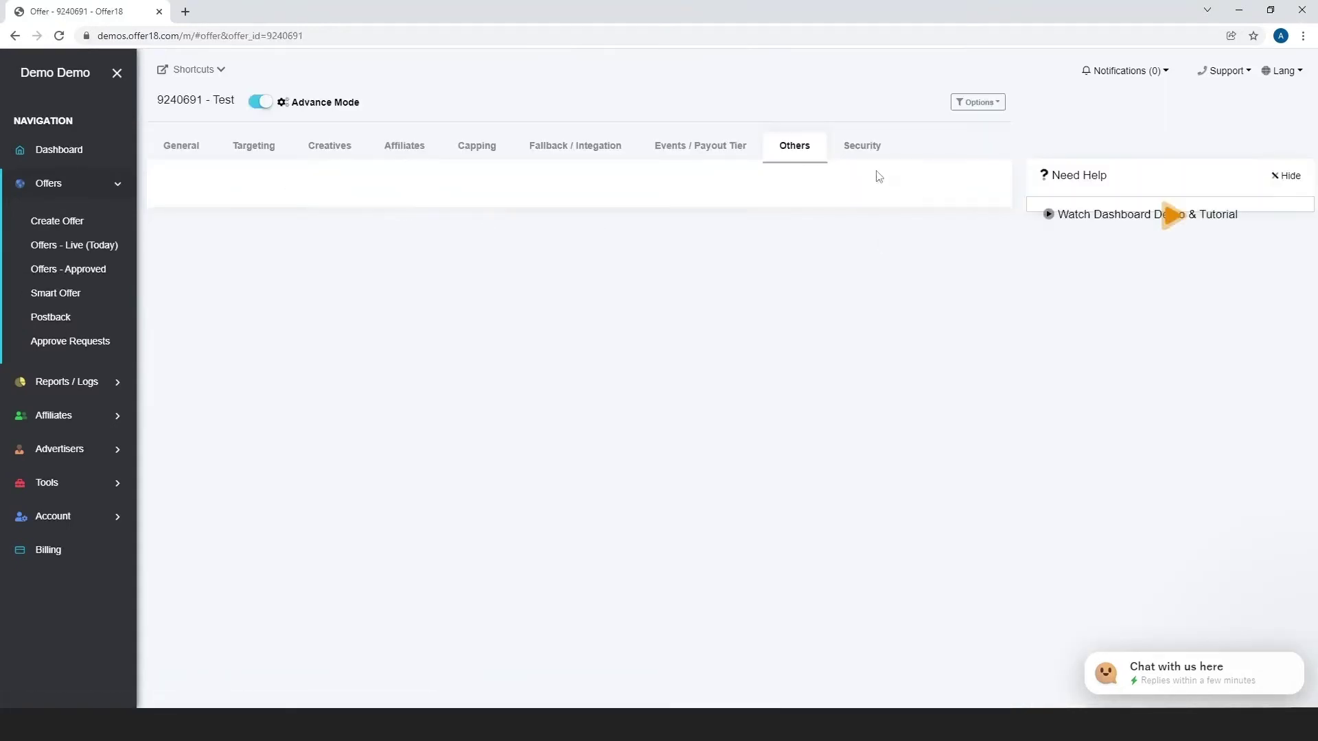
click(778, 607)
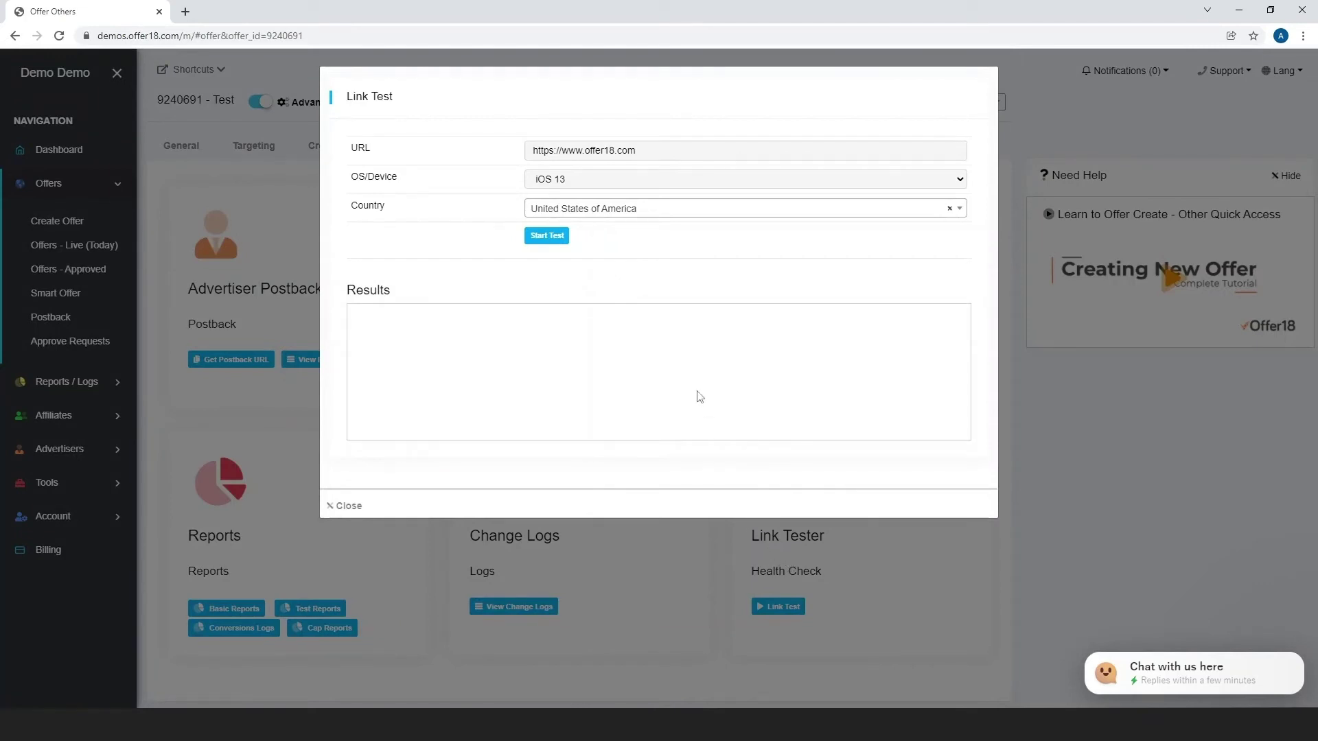
click(529, 239)
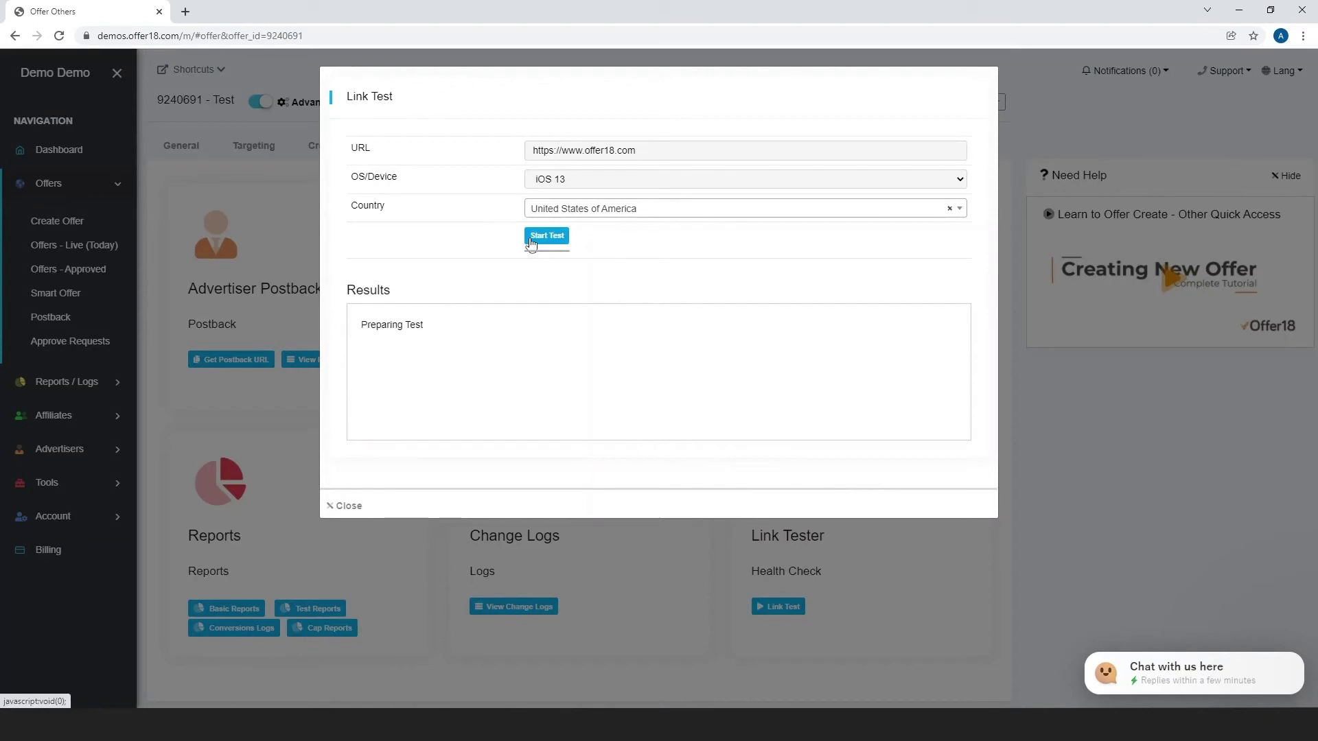
click(348, 507)
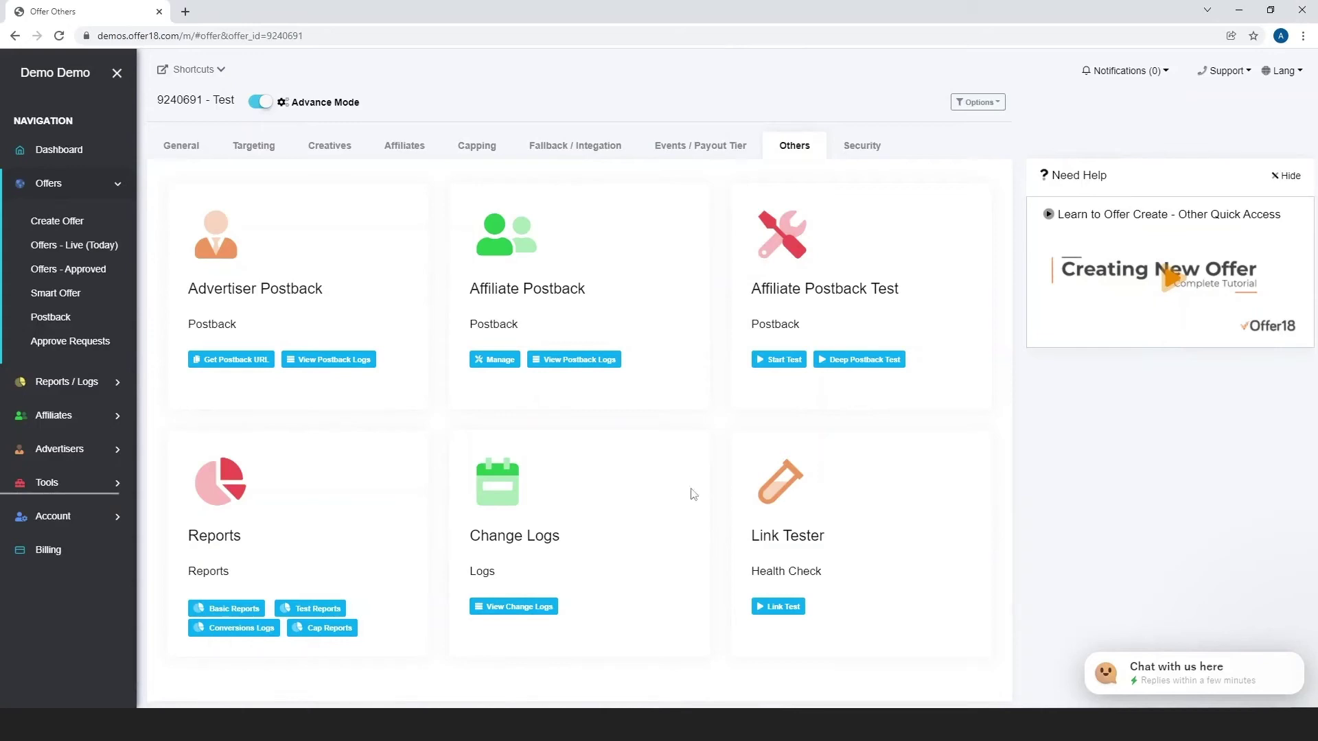
Step: Begin a new Link Tester rule 'Test5' with Test Advertiser, leaving the offer unselected
click(107, 484)
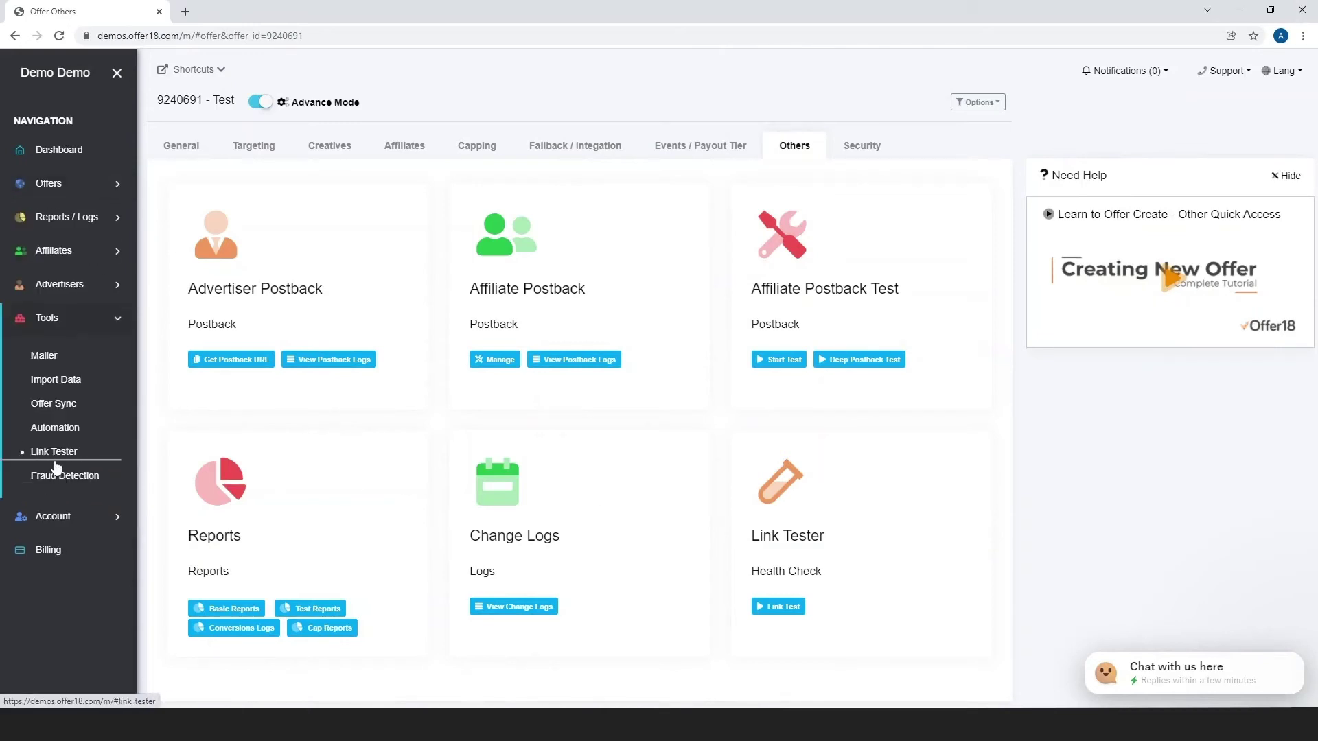
click(56, 451)
click(893, 115)
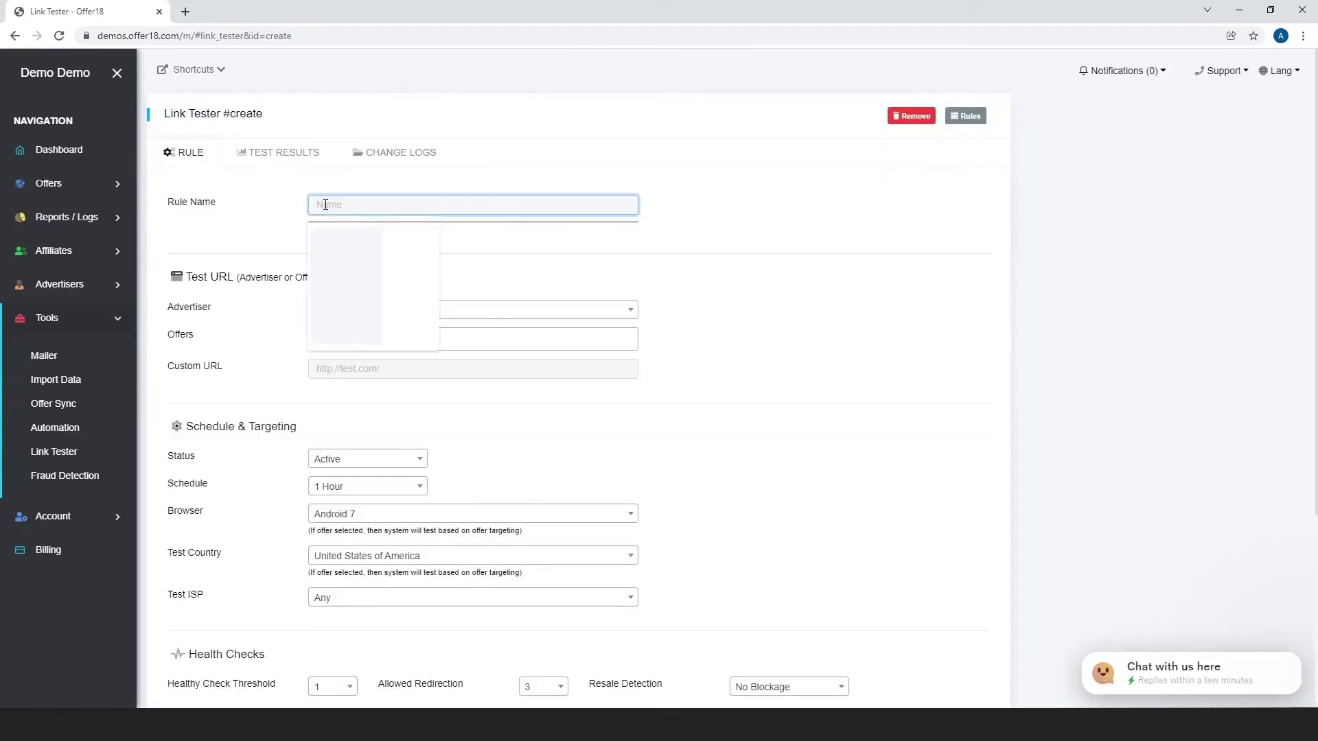
text(Test5)
click(356, 313)
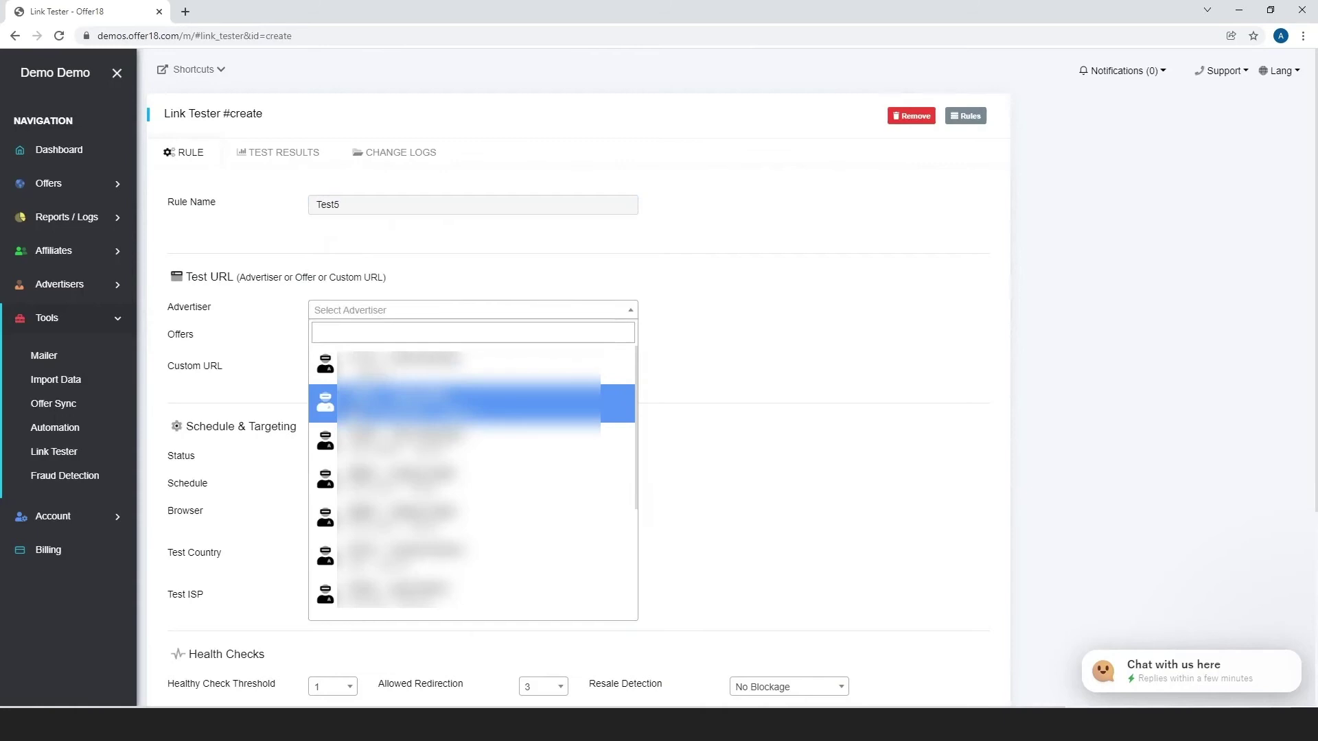
click(366, 366)
click(364, 348)
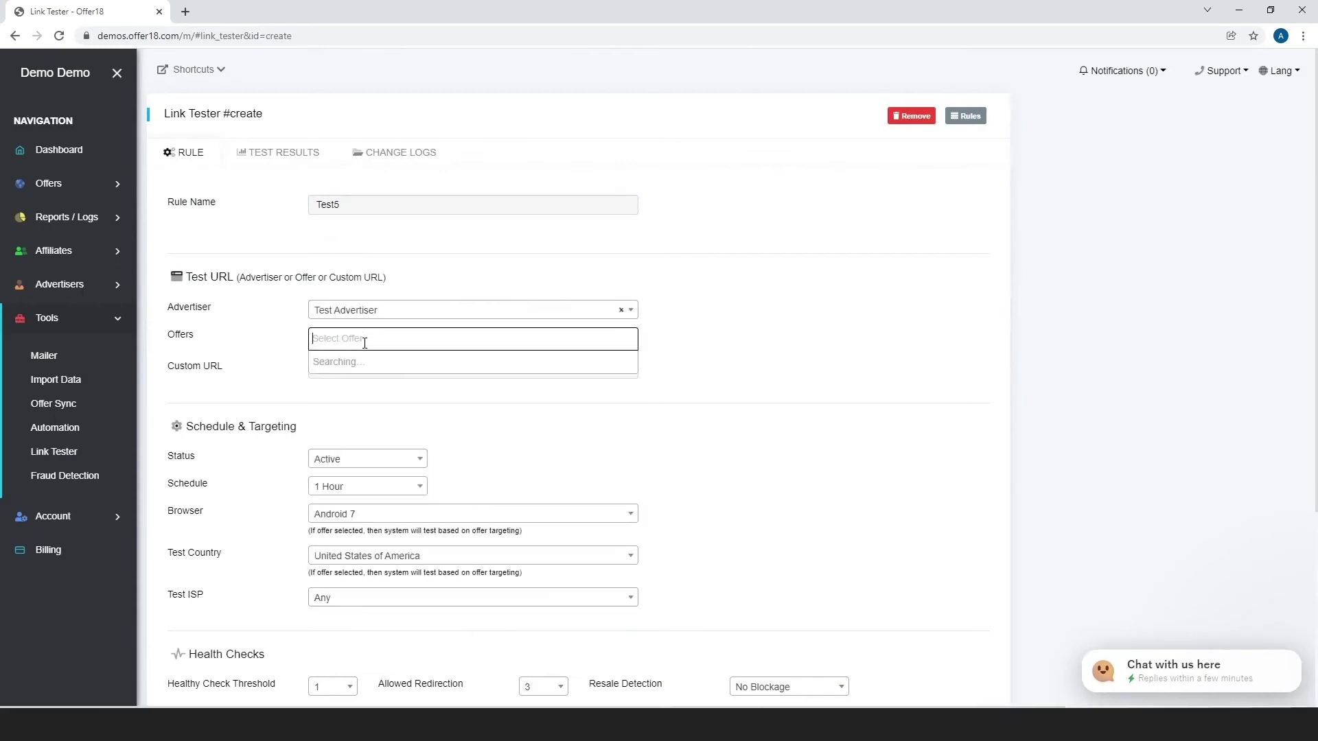
click(695, 349)
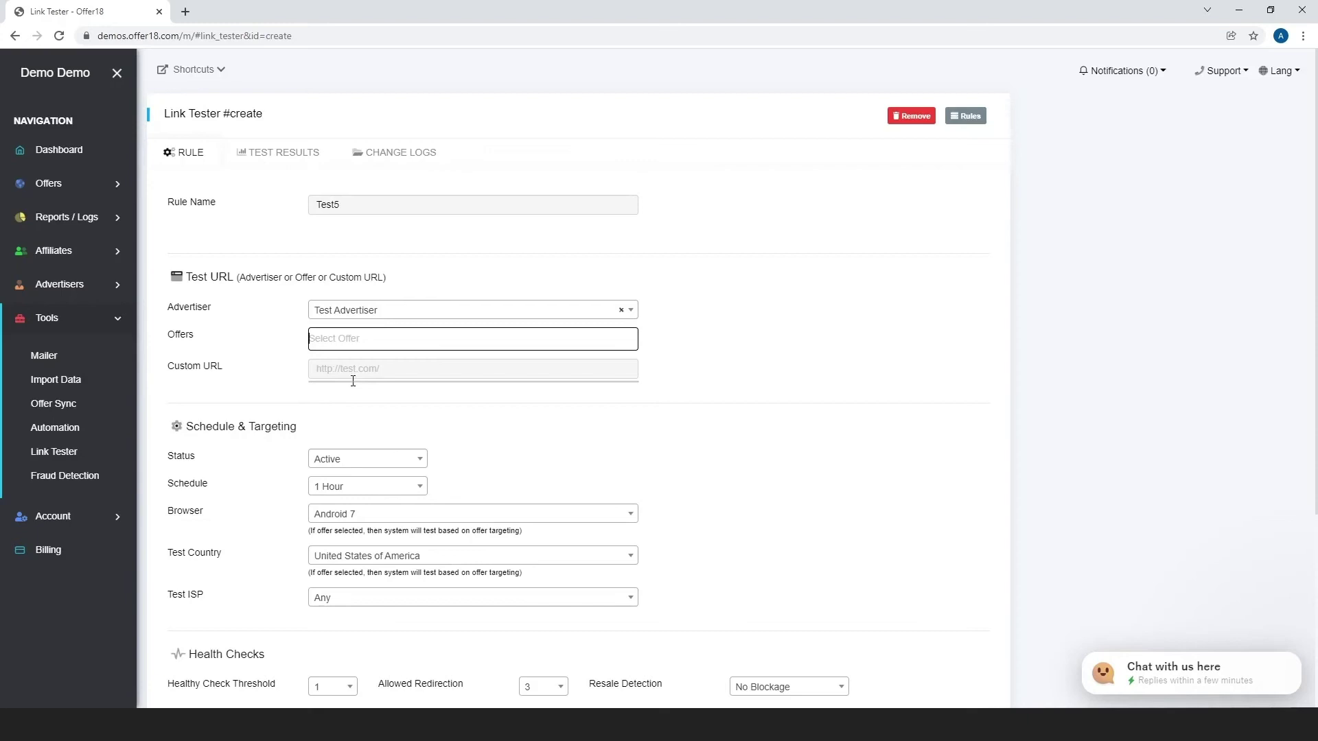
scroll(324, 461, down, 1)
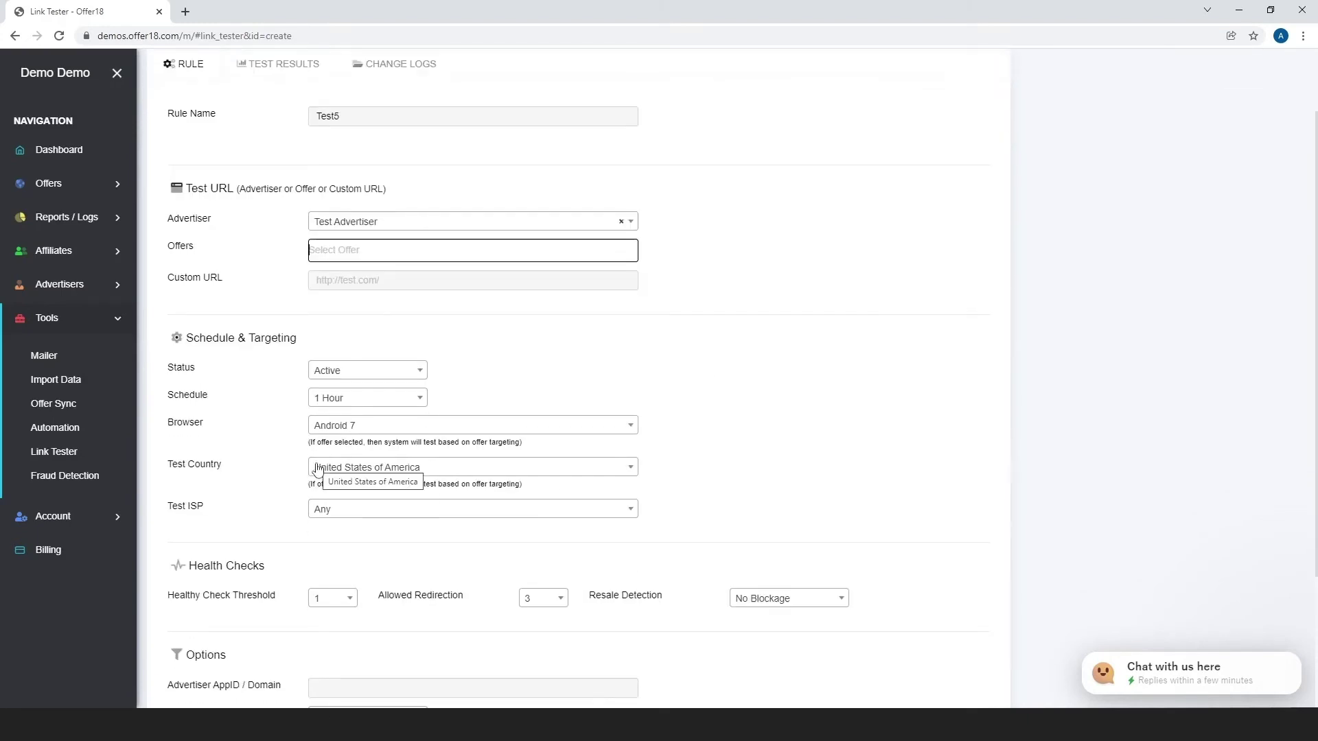
Step: Keep the rule status Active and the test schedule at 1 Hour
click(368, 382)
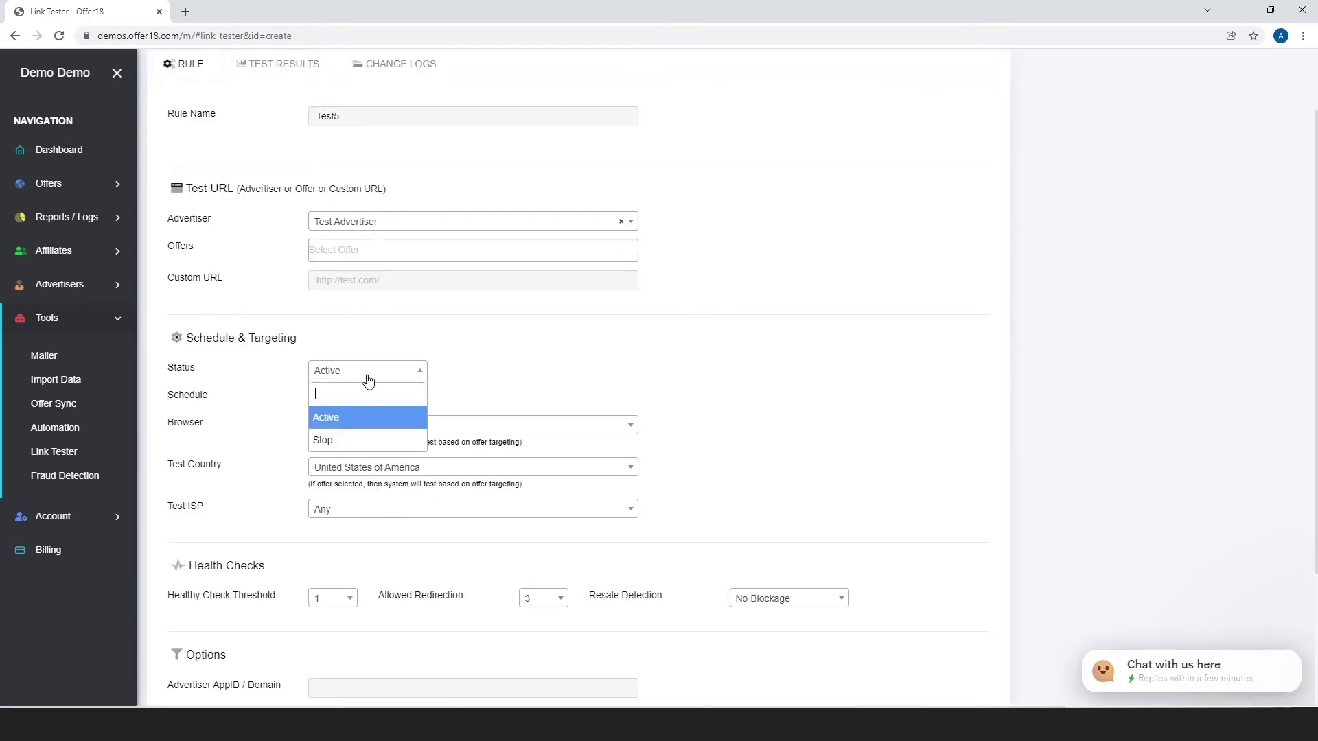
click(471, 377)
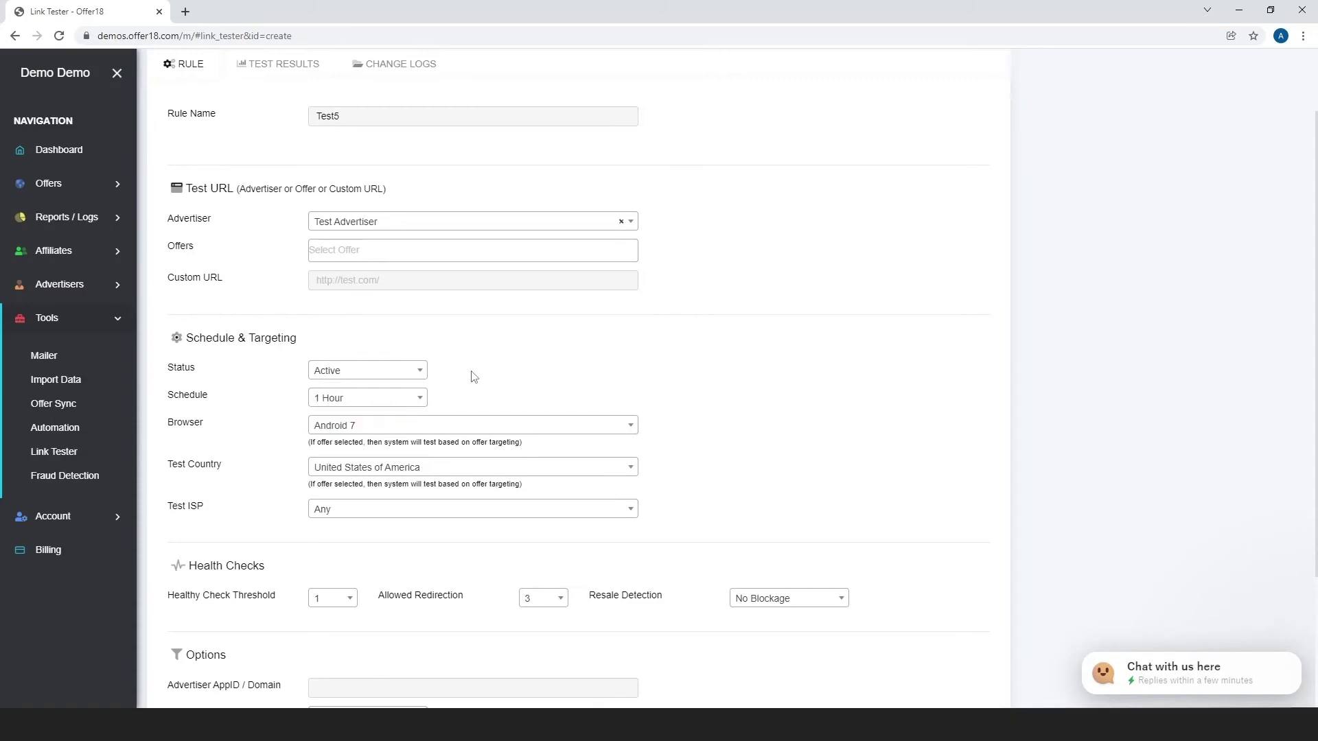
click(379, 408)
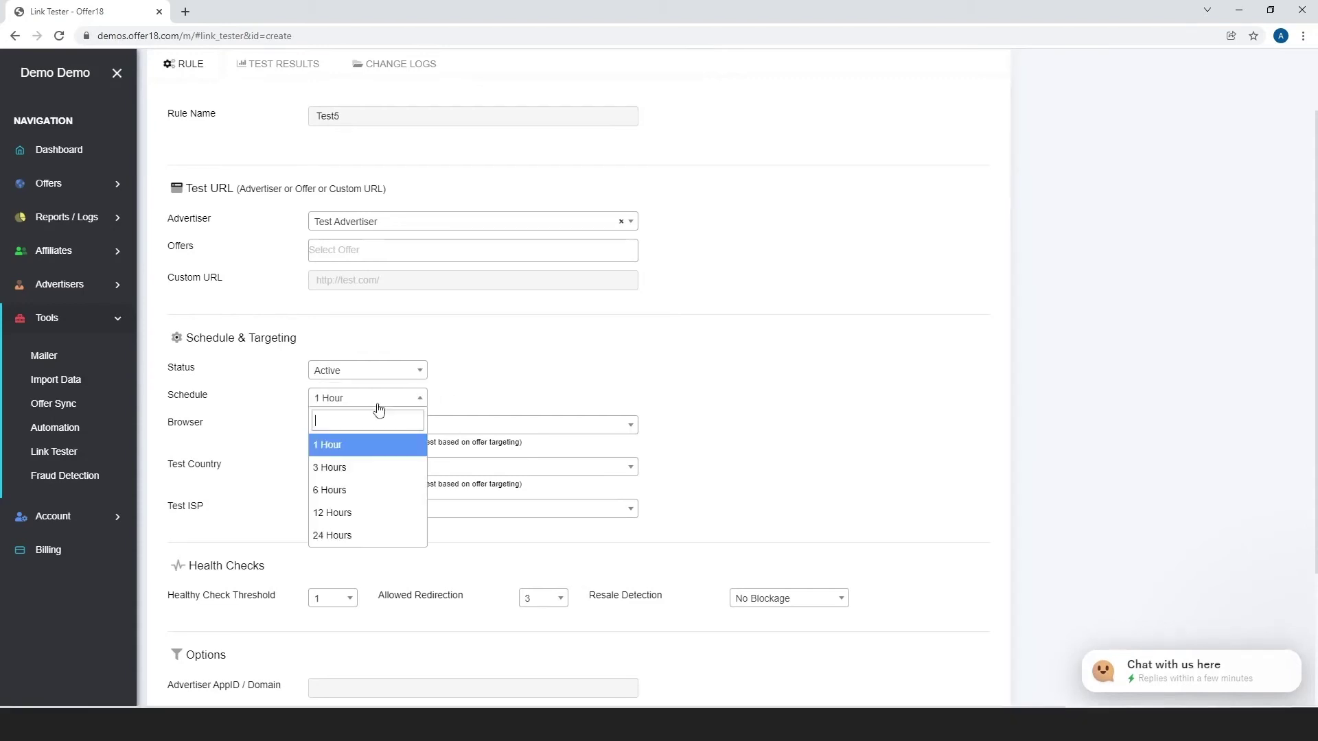
click(463, 402)
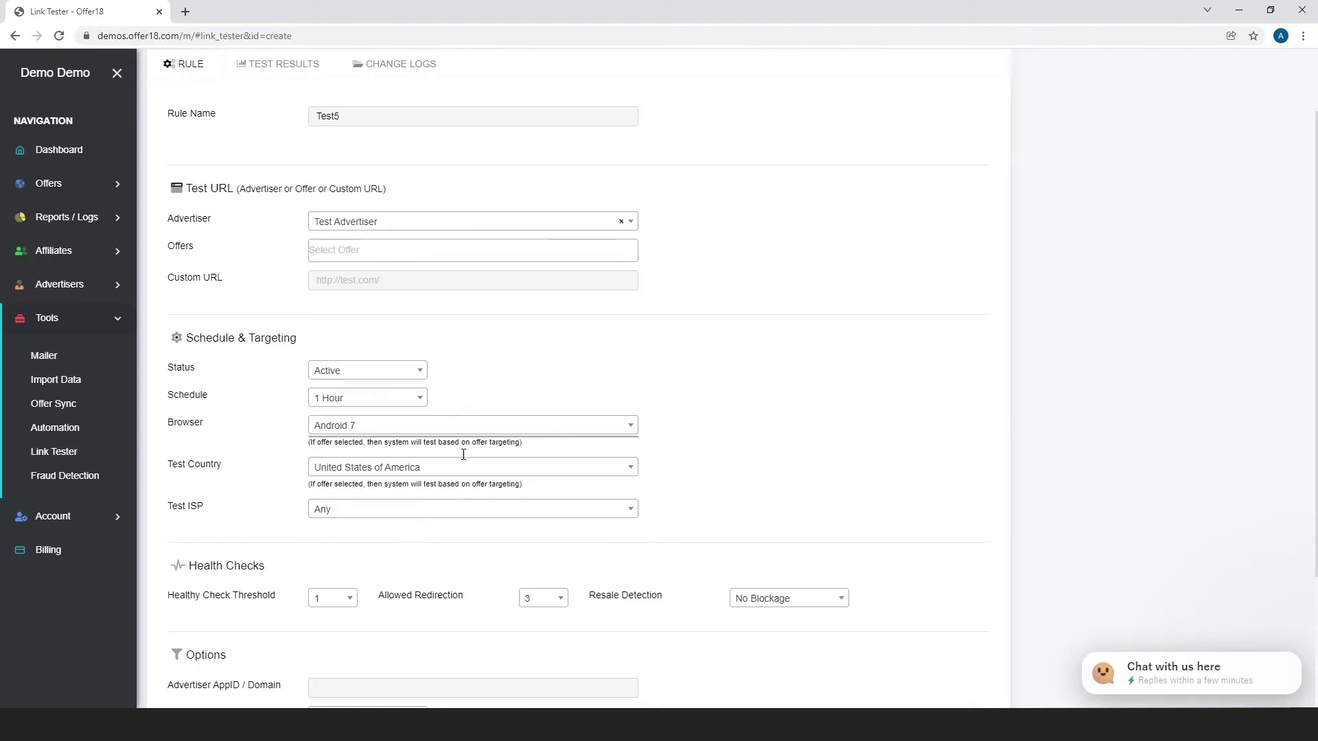
scroll(457, 538, down, 2)
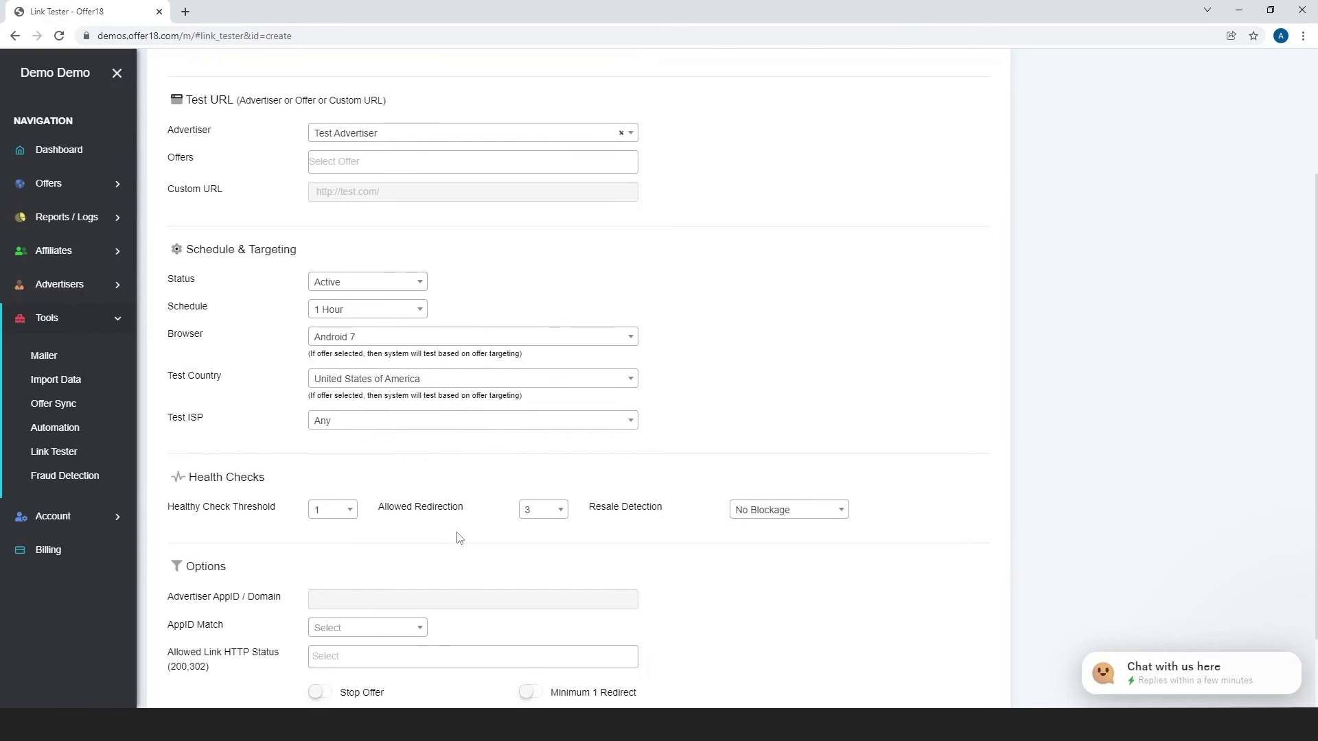
scroll(423, 530, down, 2)
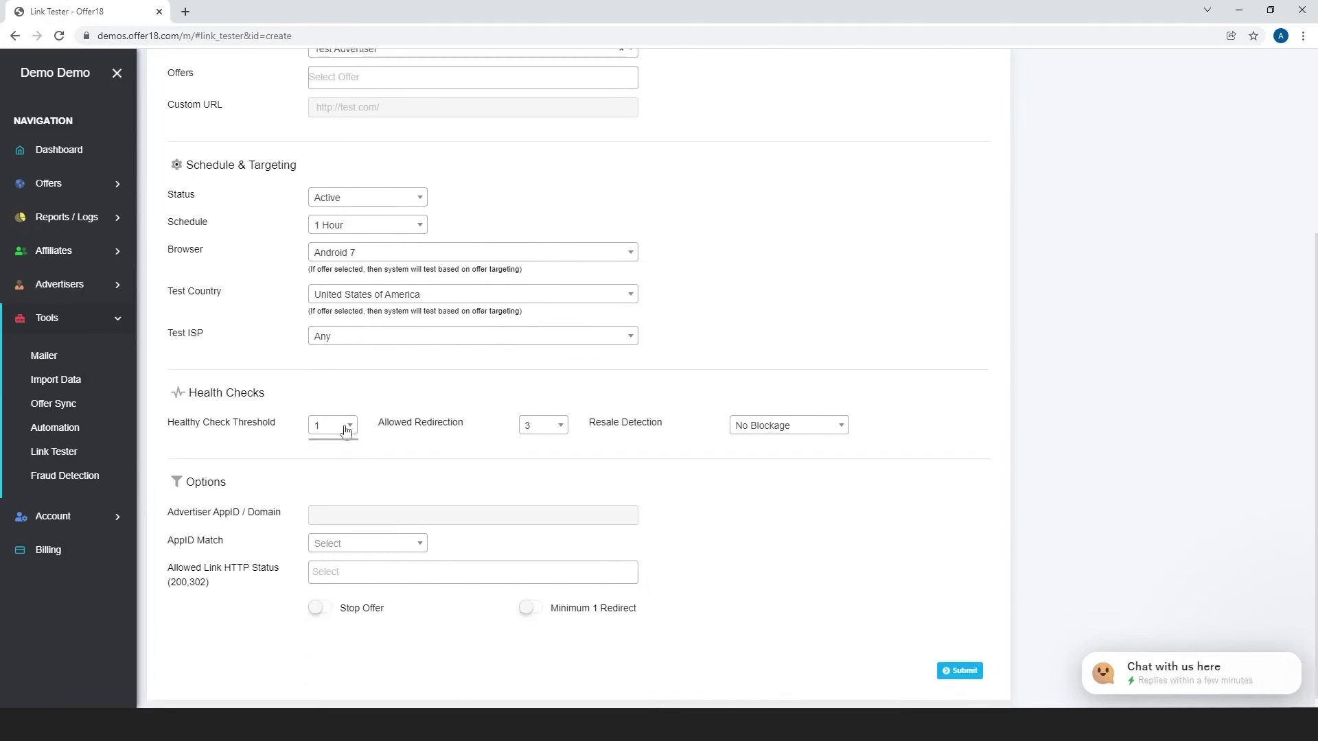
Step: Keep allowed redirection at 3 and set resale detection to Block
click(541, 439)
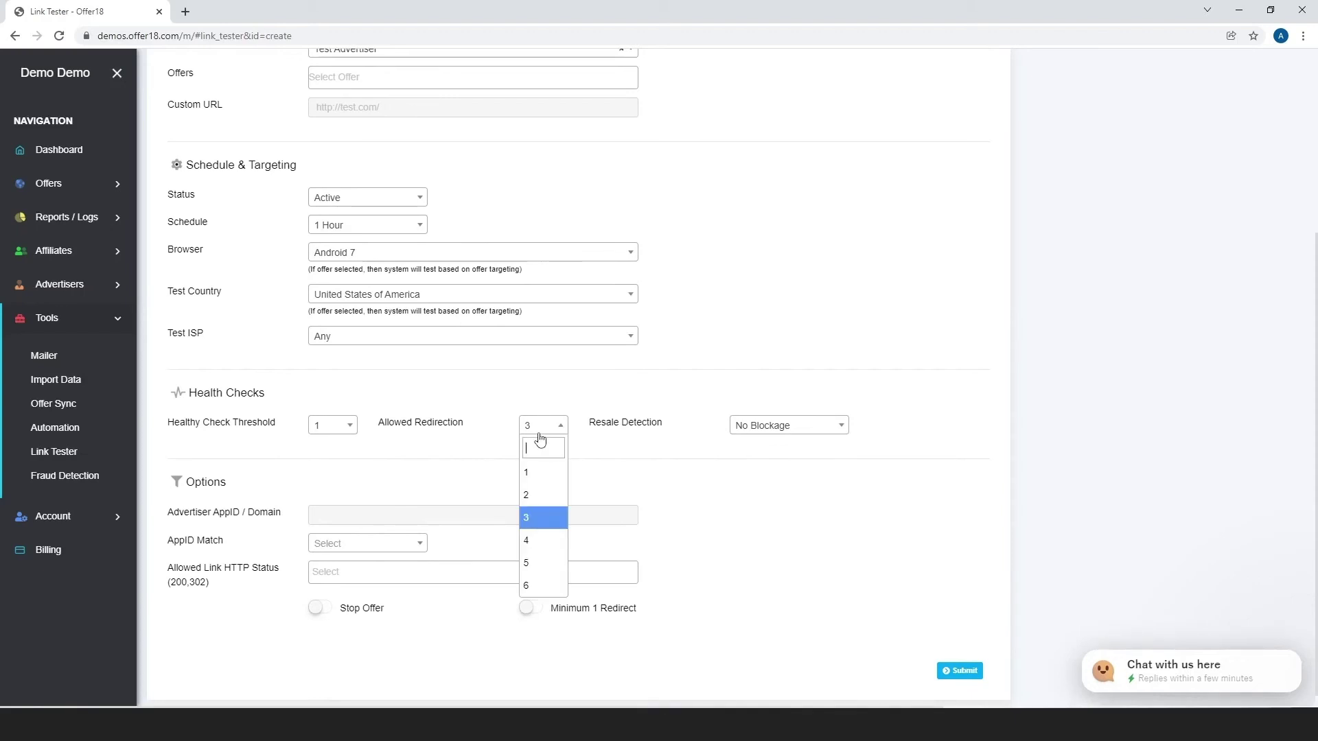
click(625, 453)
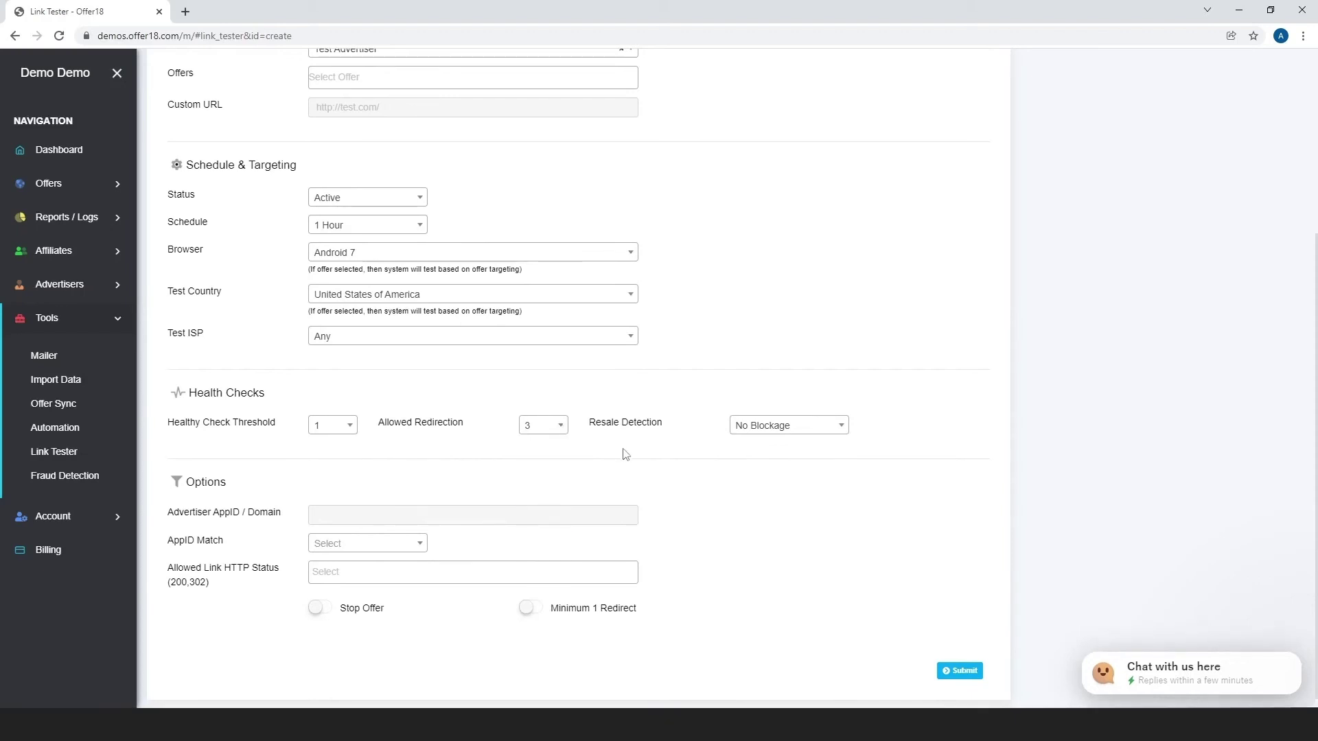
click(777, 435)
click(771, 495)
scroll(740, 497, down, 1)
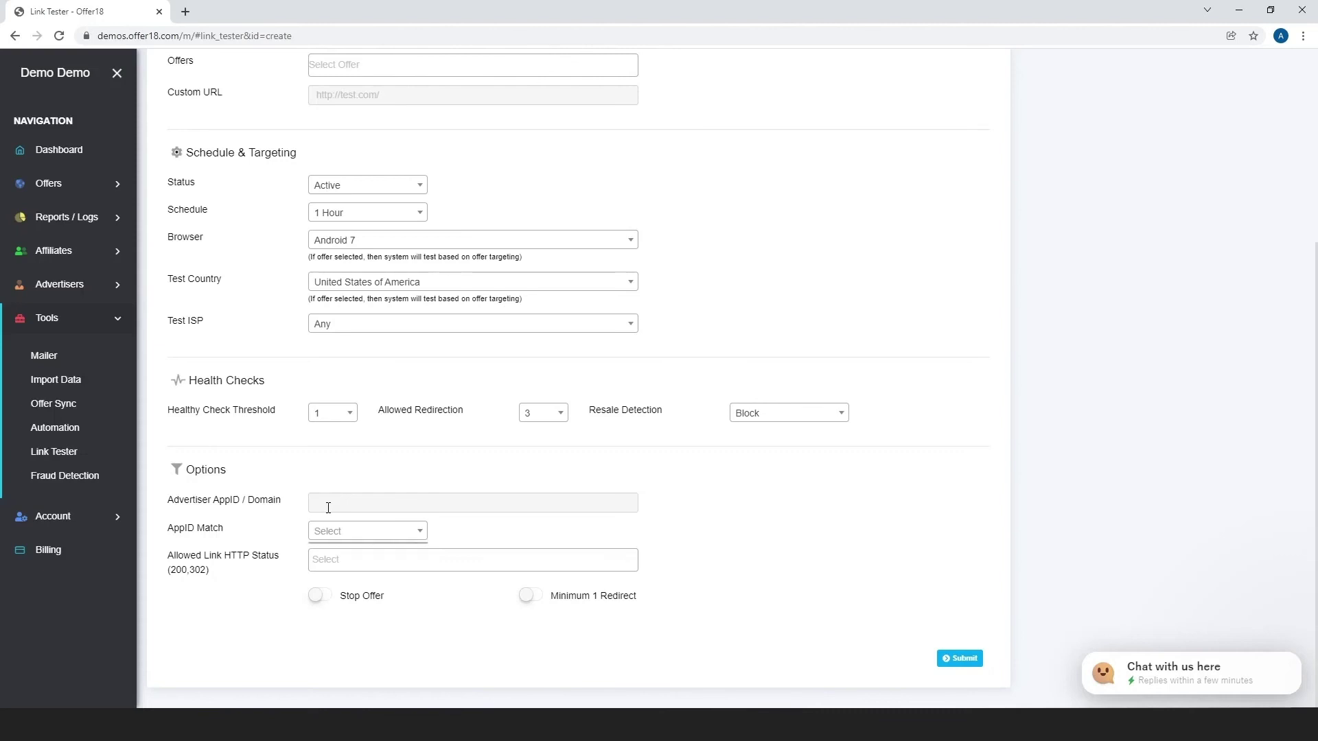
Step: Leave the AppID Match and allowed HTTP status fields empty
click(334, 532)
click(497, 533)
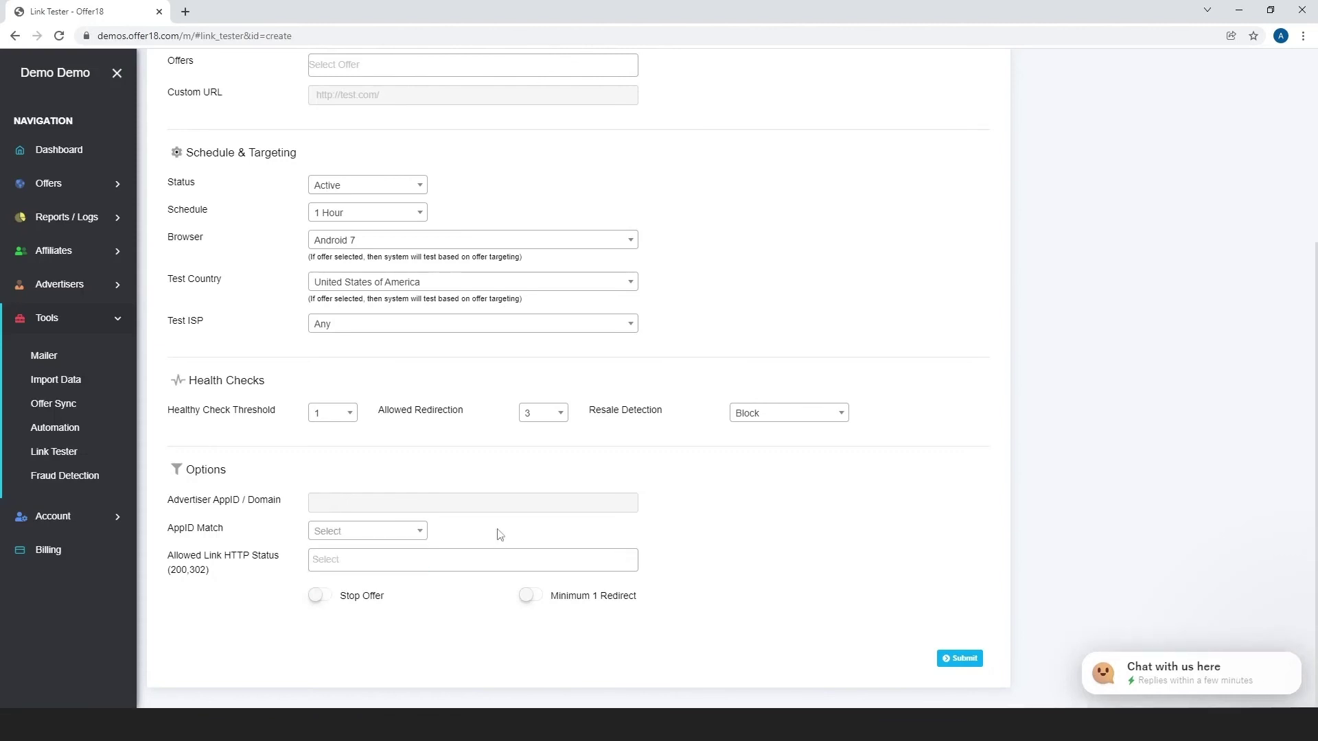
click(368, 561)
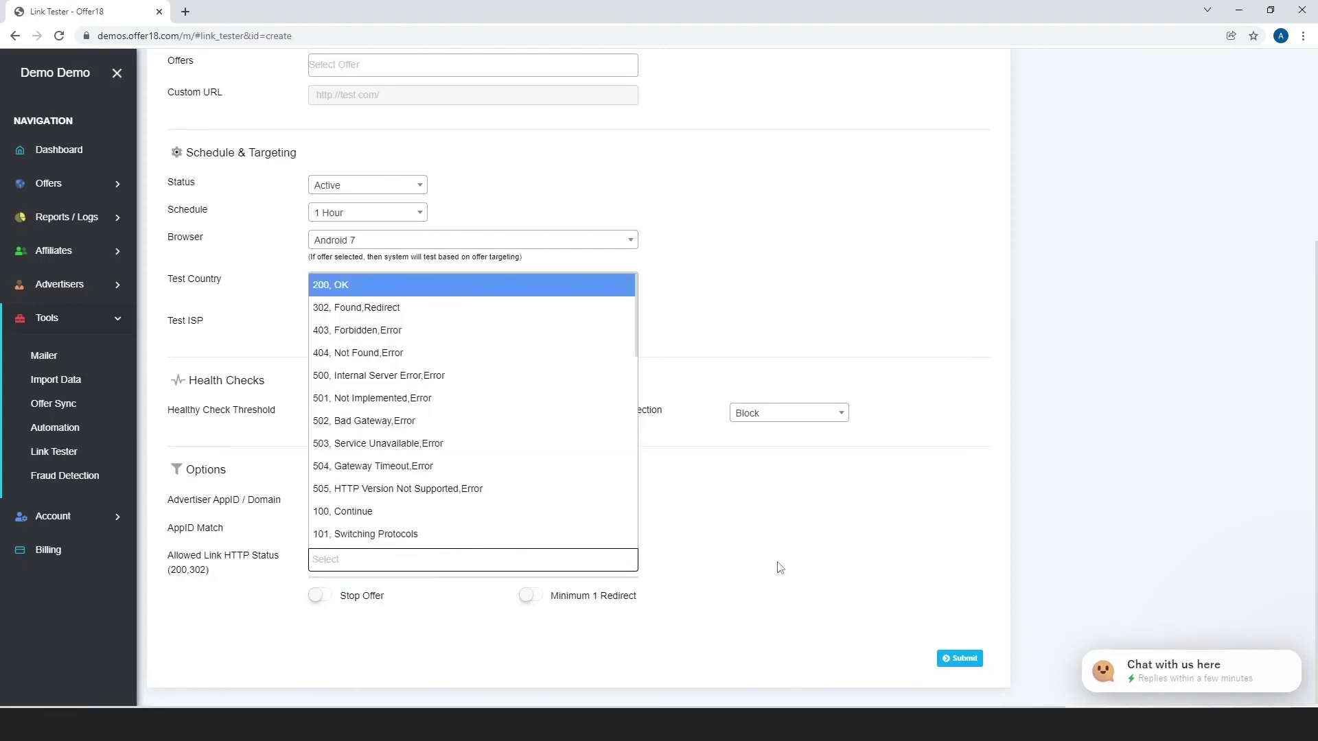
click(720, 553)
Step: Enable Stop Offer and Minimum 1 Redirect, and submit the Test5 rule
click(319, 597)
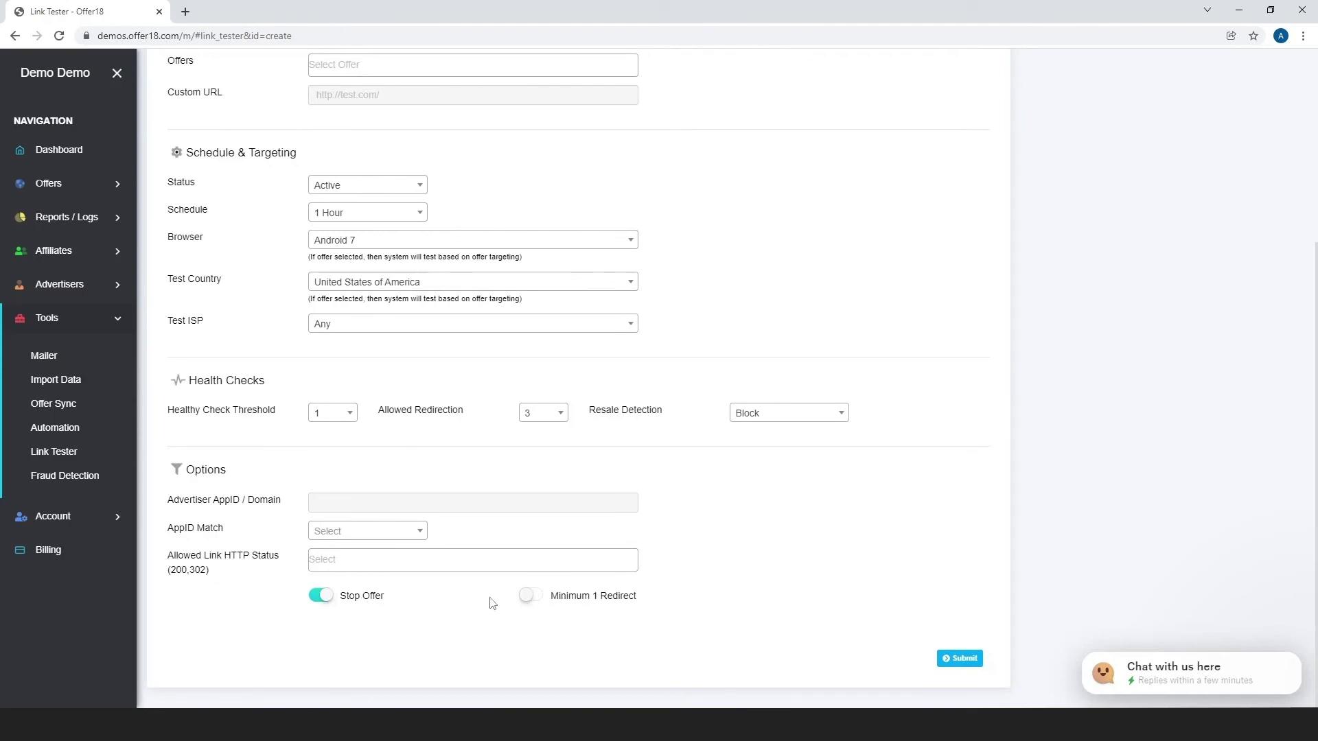
click(532, 599)
click(970, 667)
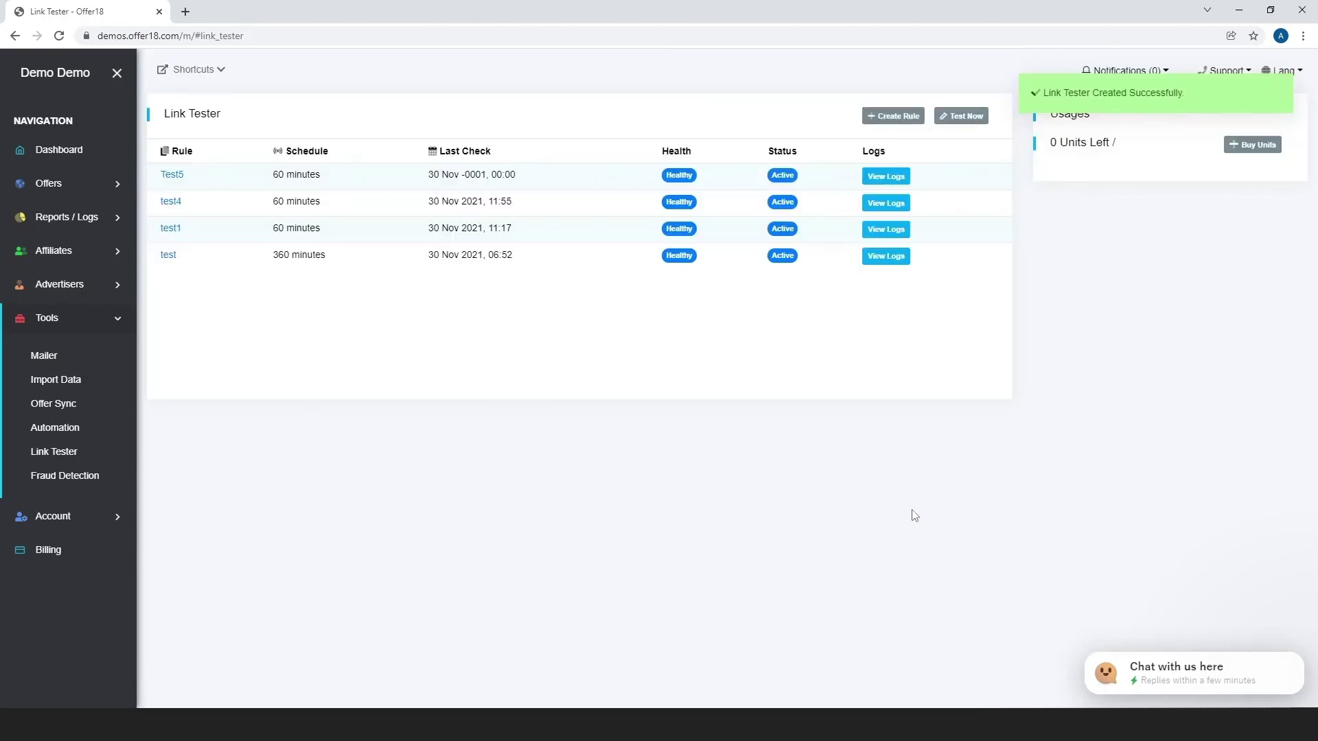
Step: Check the 'test' rule's results, change logs and rule settings, then open Test Now from the rules list
click(896, 265)
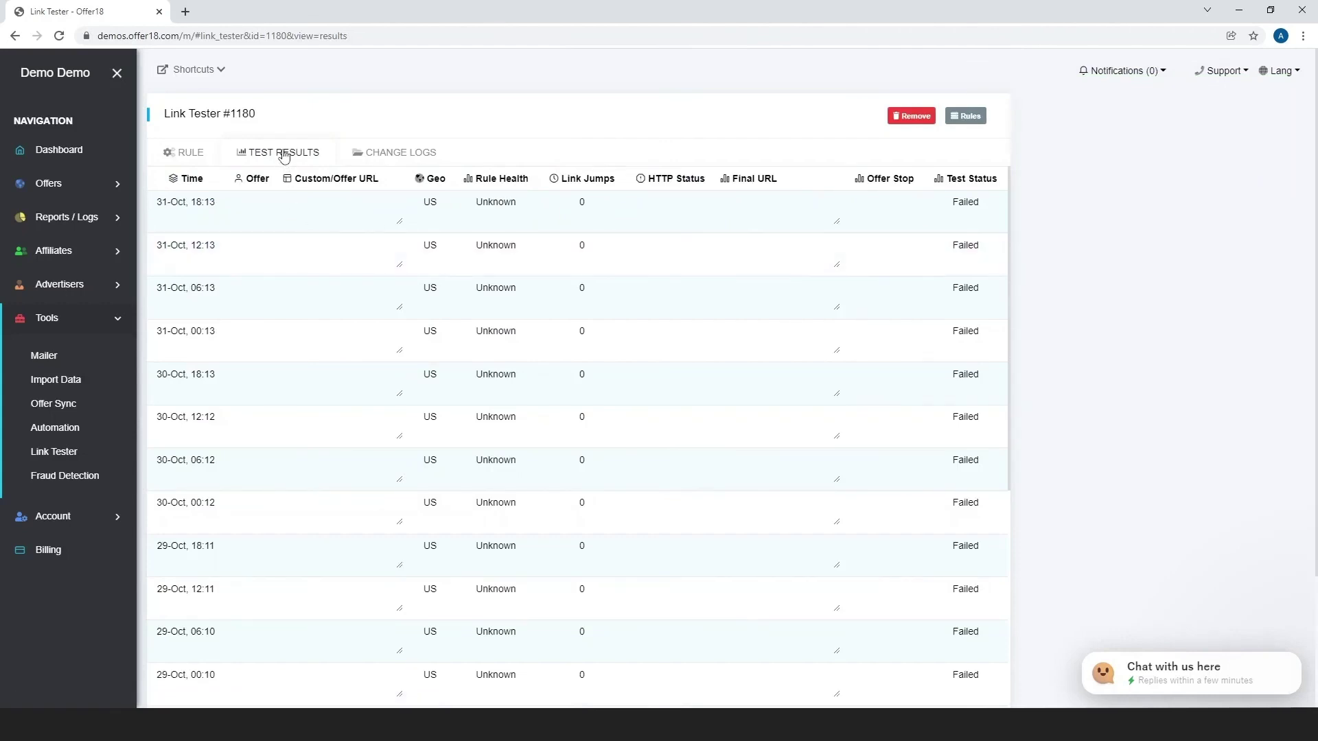
click(391, 154)
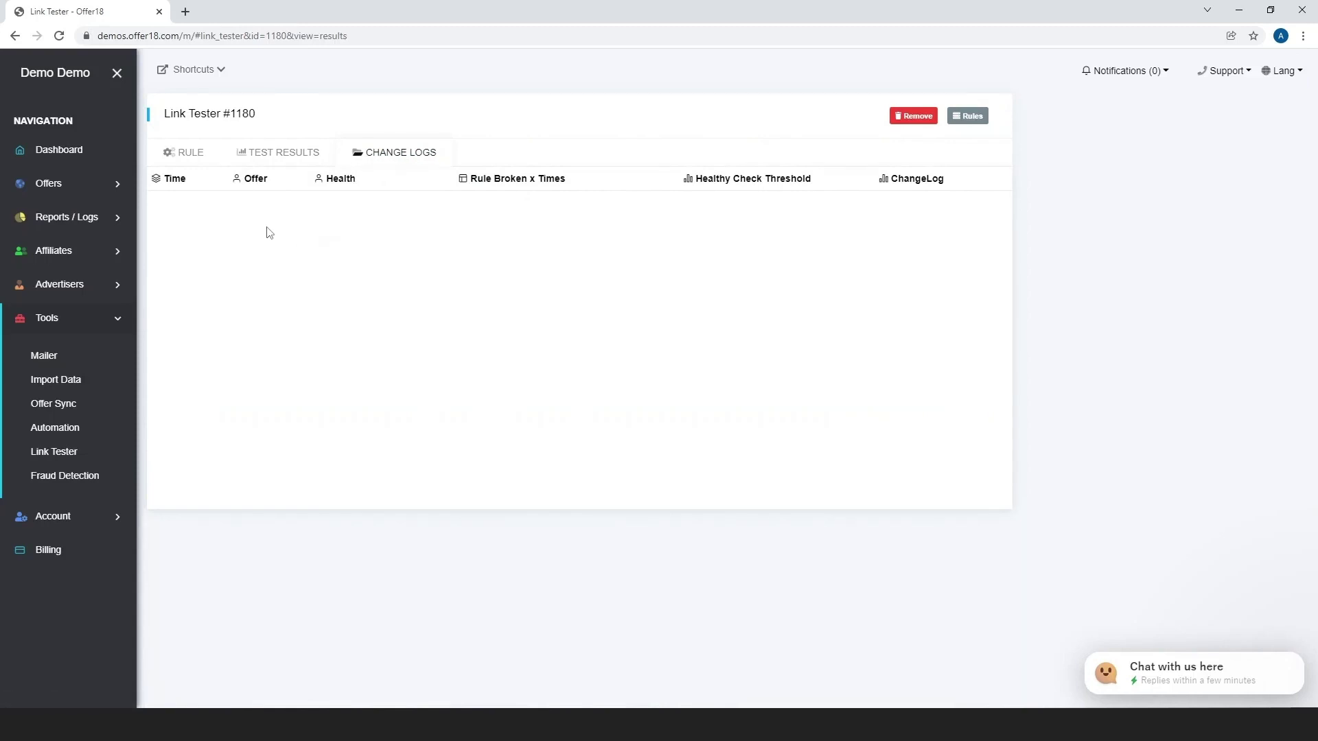
click(199, 155)
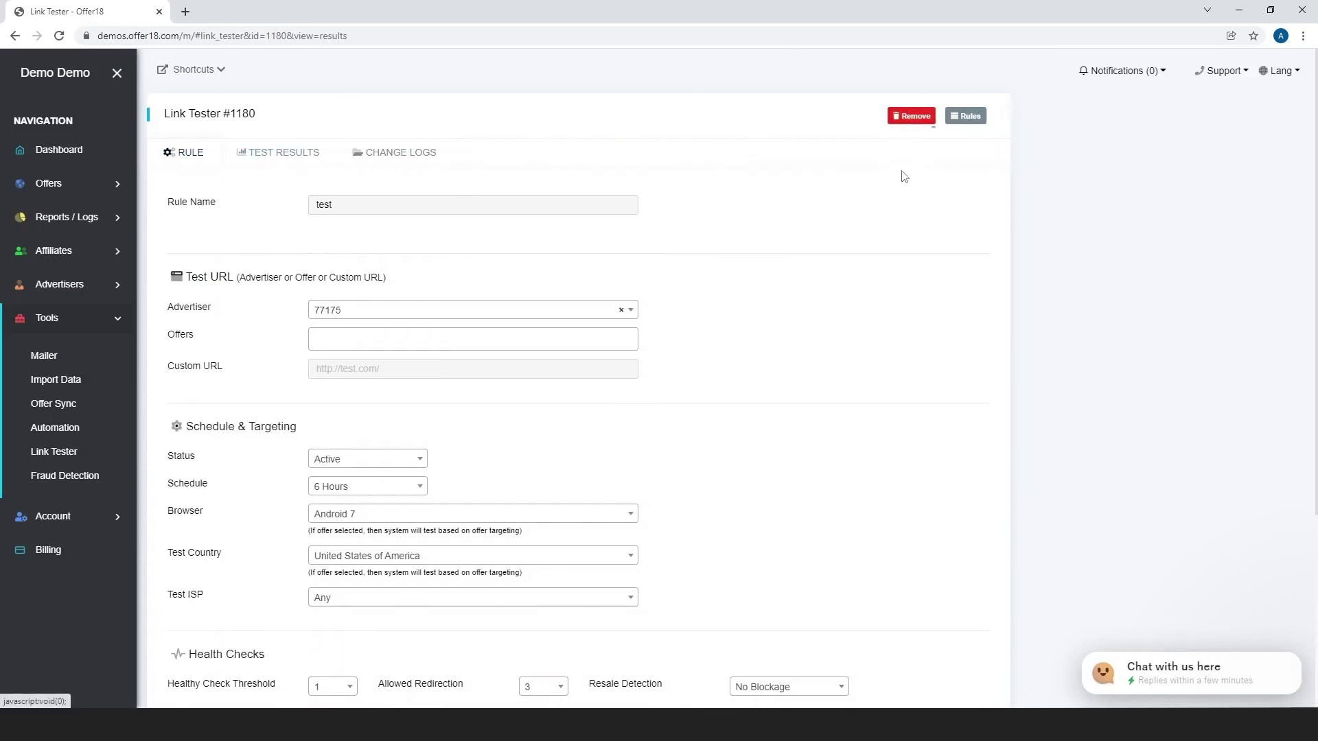
click(967, 117)
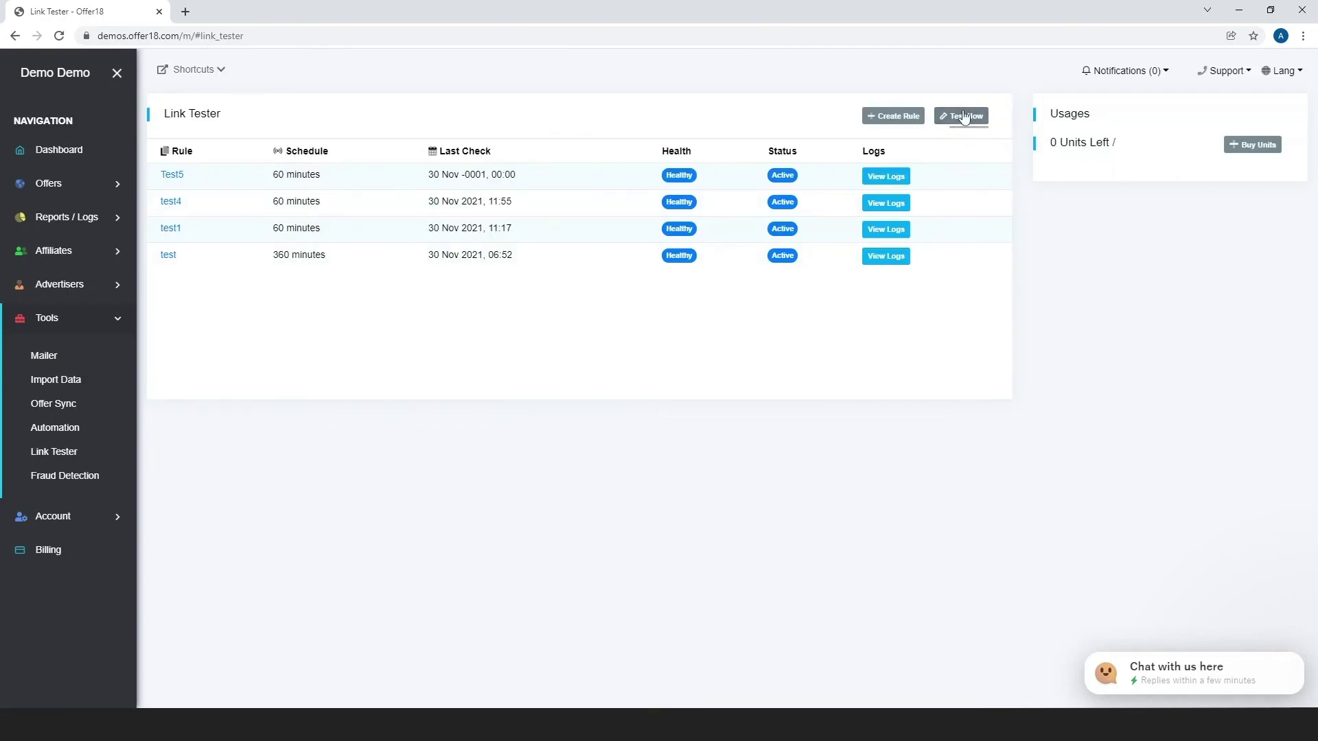
click(963, 116)
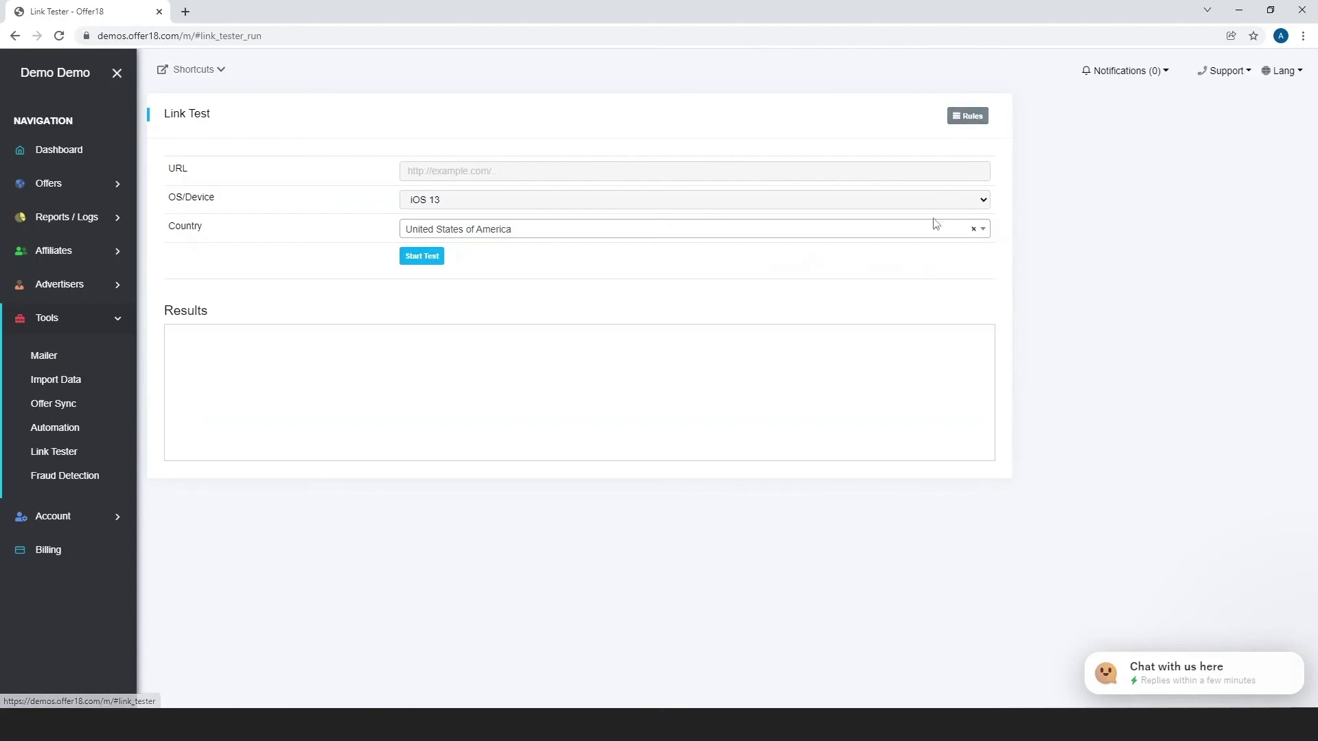